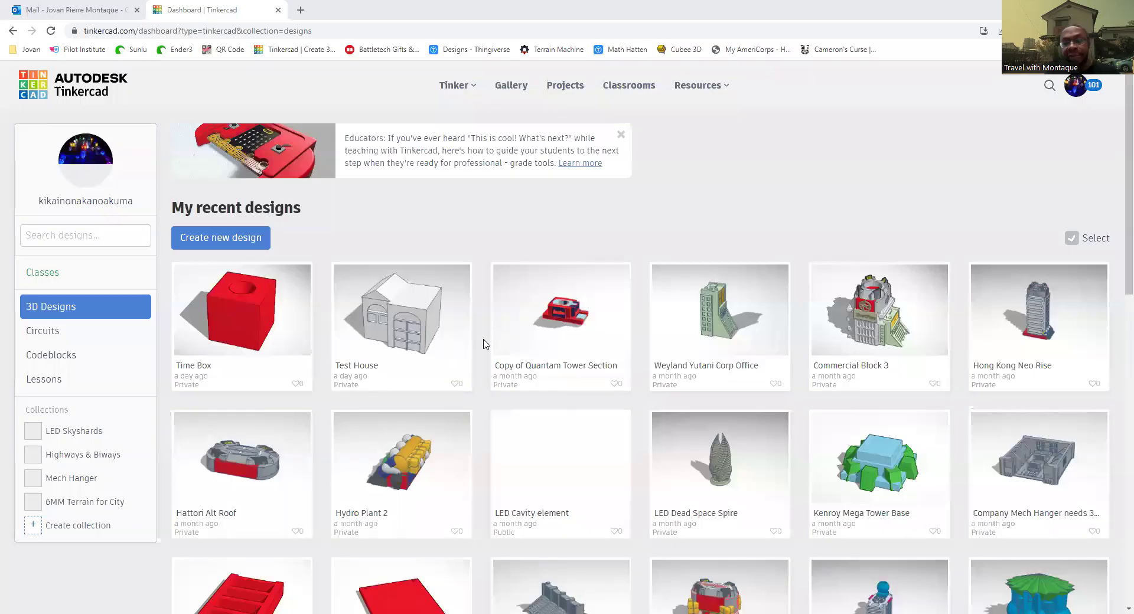
# Open the Test House design's details page from the Tinkercad dashboard.
pyautogui.scroll(-3, 483, 344)
pyautogui.scroll(3, 483, 344)
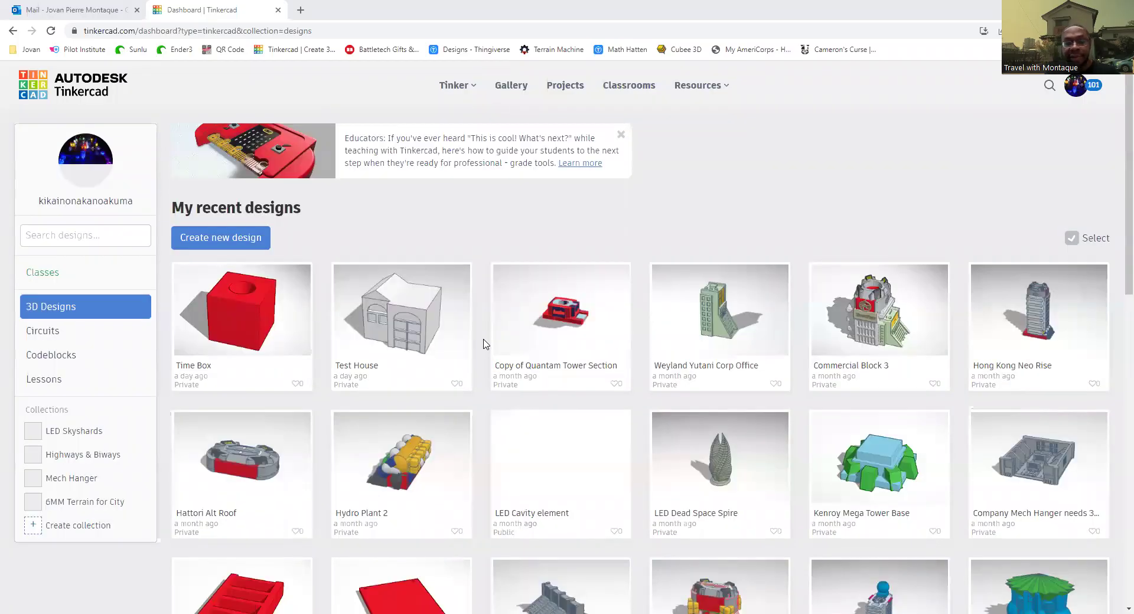
pyautogui.click(417, 307)
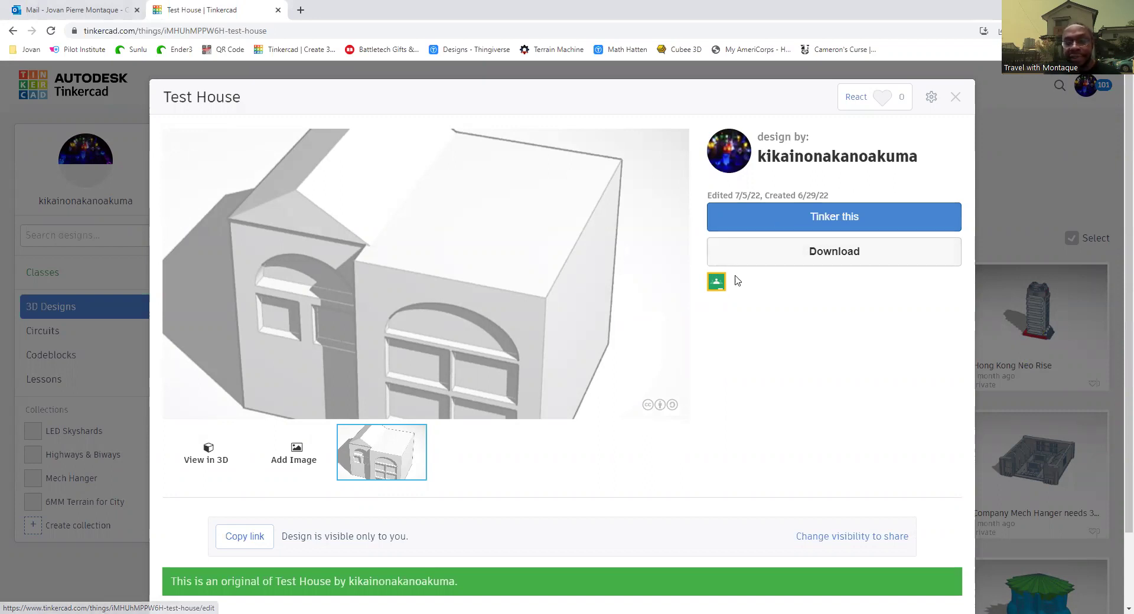
# Open Test House in the 3D editor, dismiss the notes tip, and browse the Send To sharing options.
pyautogui.click(767, 229)
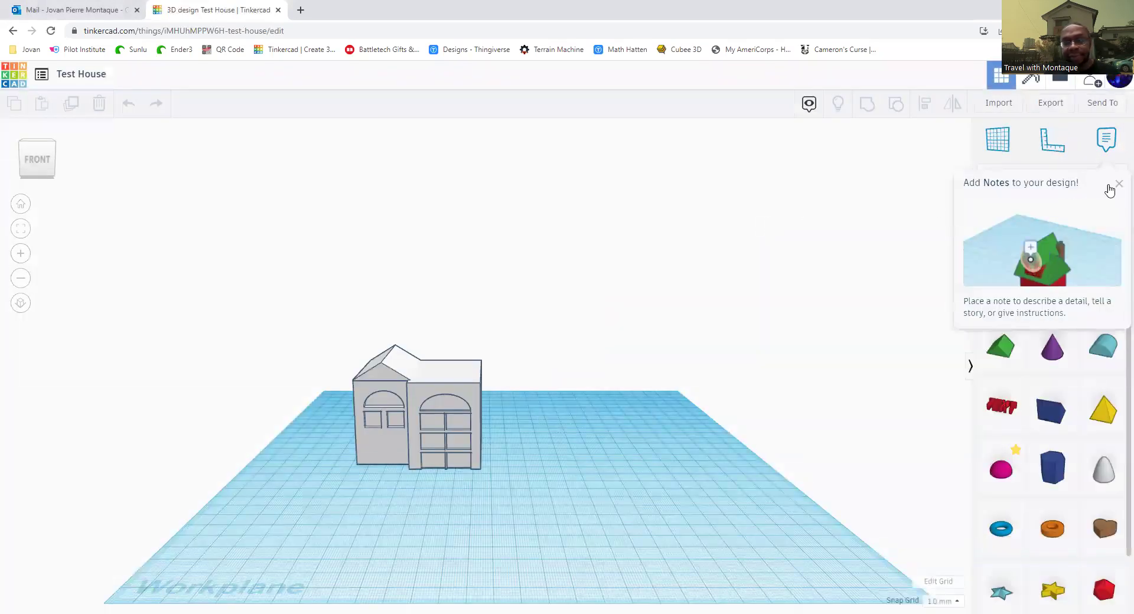
pyautogui.click(1119, 186)
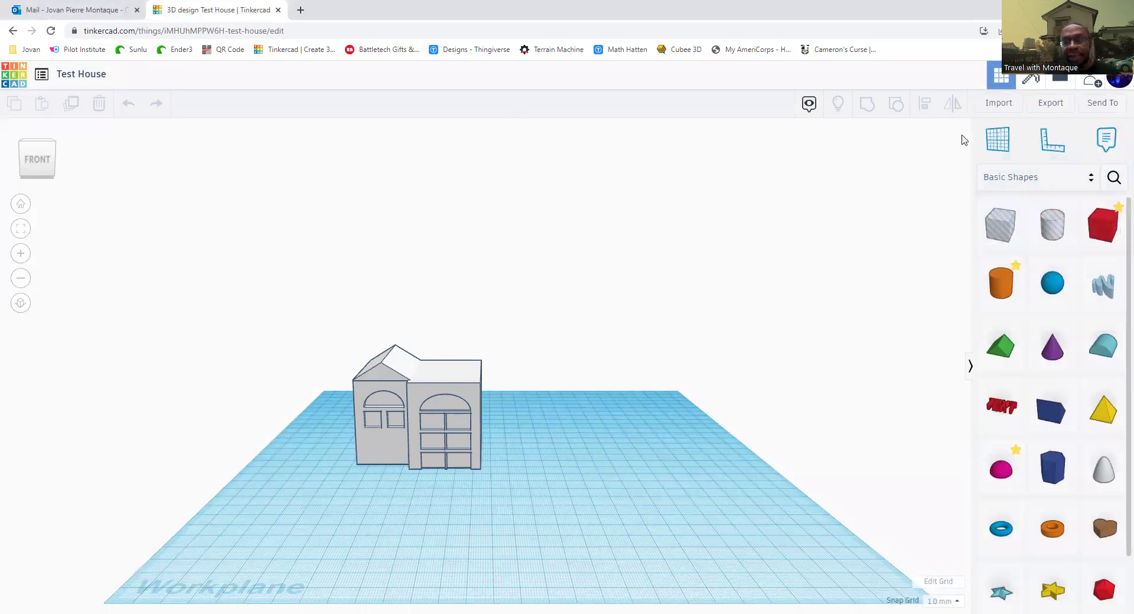
pyautogui.click(1095, 111)
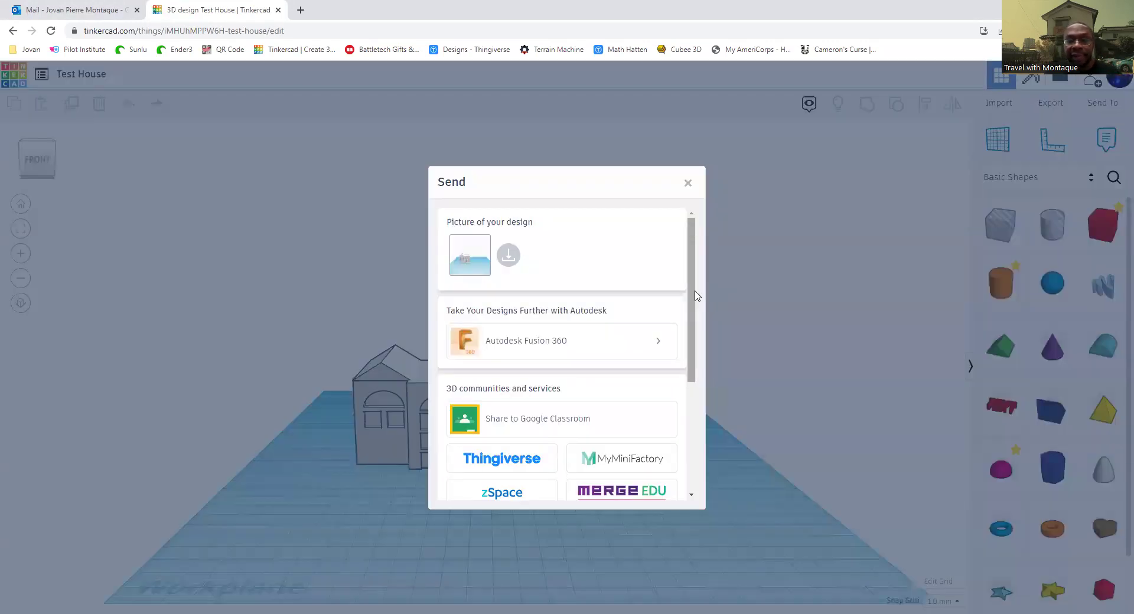
pyautogui.moveTo(695, 295); pyautogui.dragTo(708, 408)
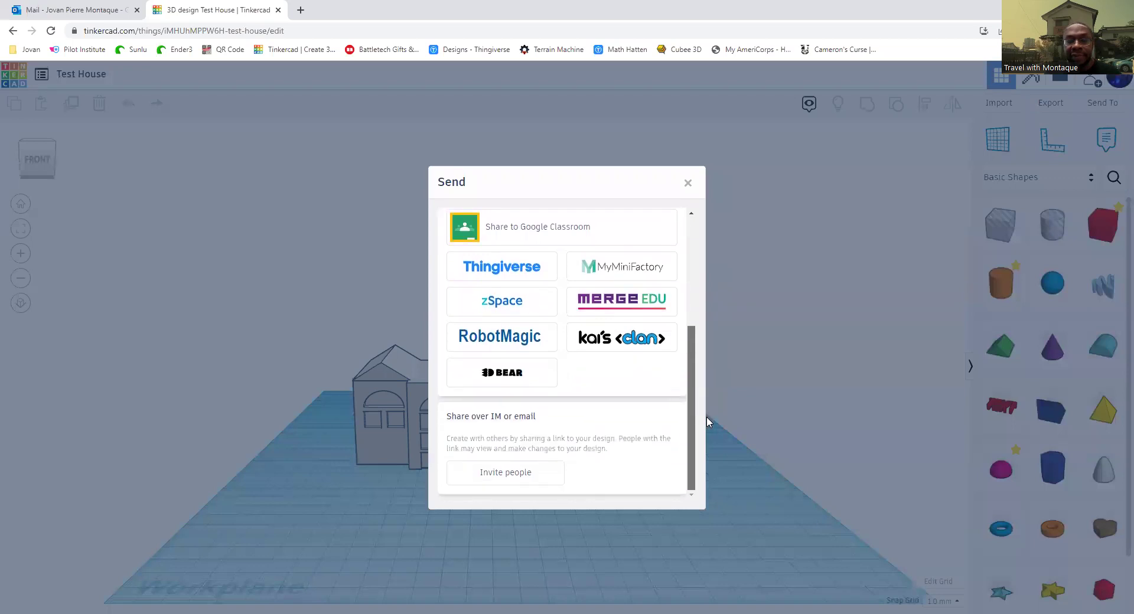
pyautogui.moveTo(711, 454); pyautogui.dragTo(704, 273)
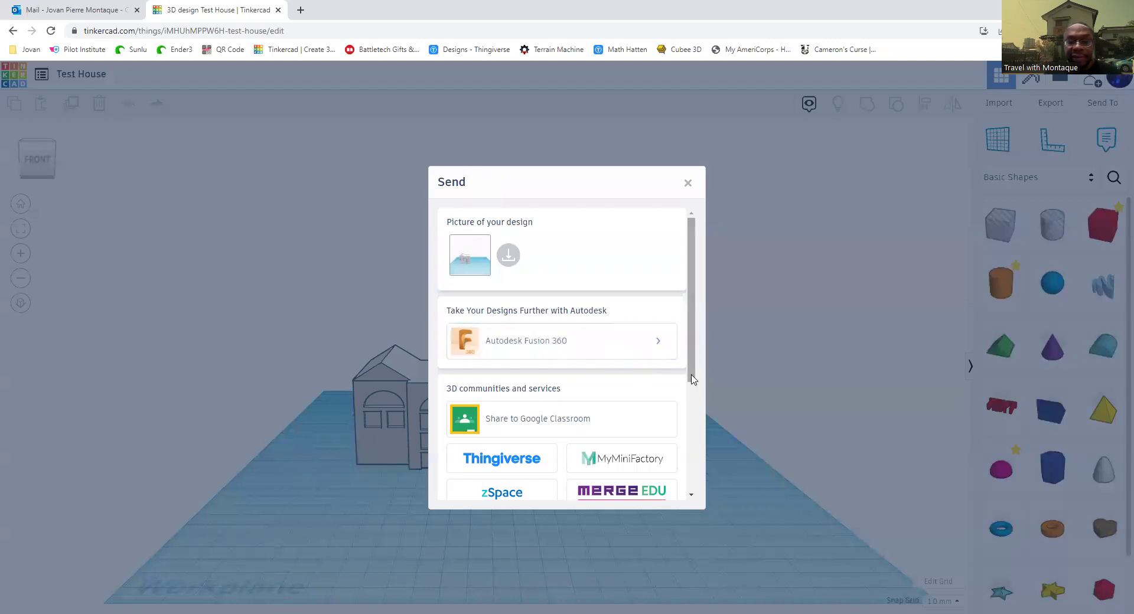
pyautogui.moveTo(693, 379); pyautogui.dragTo(687, 457)
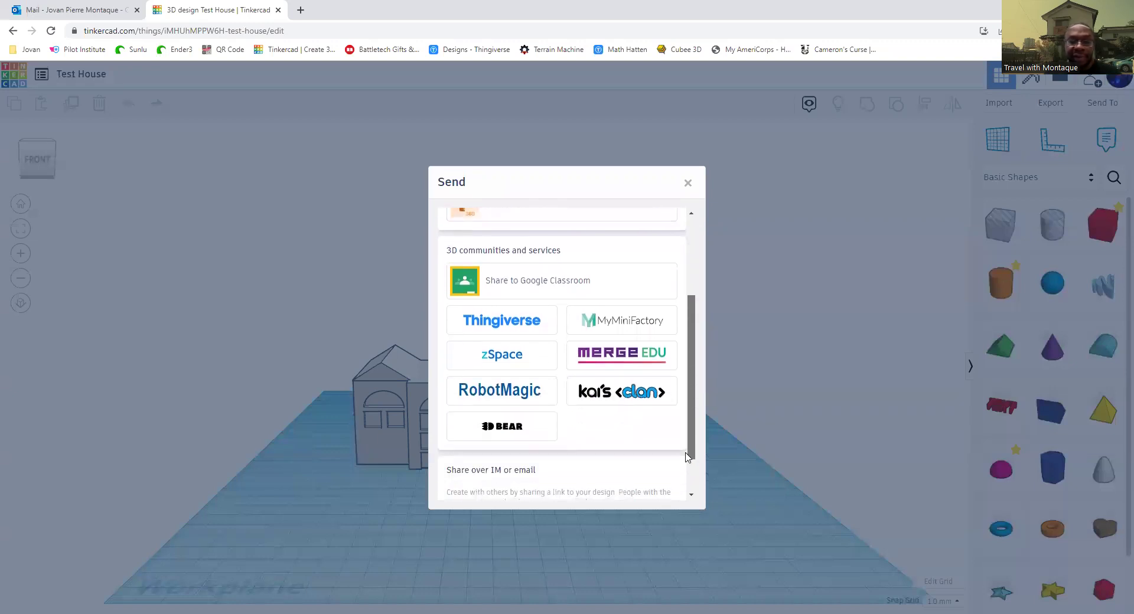
pyautogui.moveTo(687, 456); pyautogui.dragTo(687, 483)
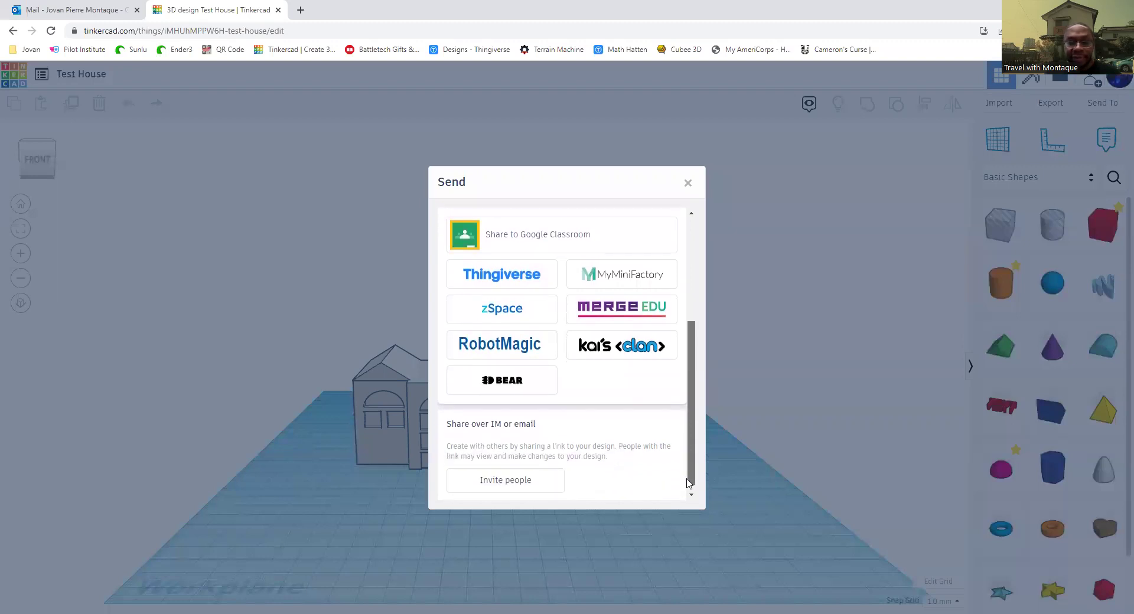
# Close the Send dialog, review the Export dialog's download and 3D Print tabs, then close it.
pyautogui.click(688, 184)
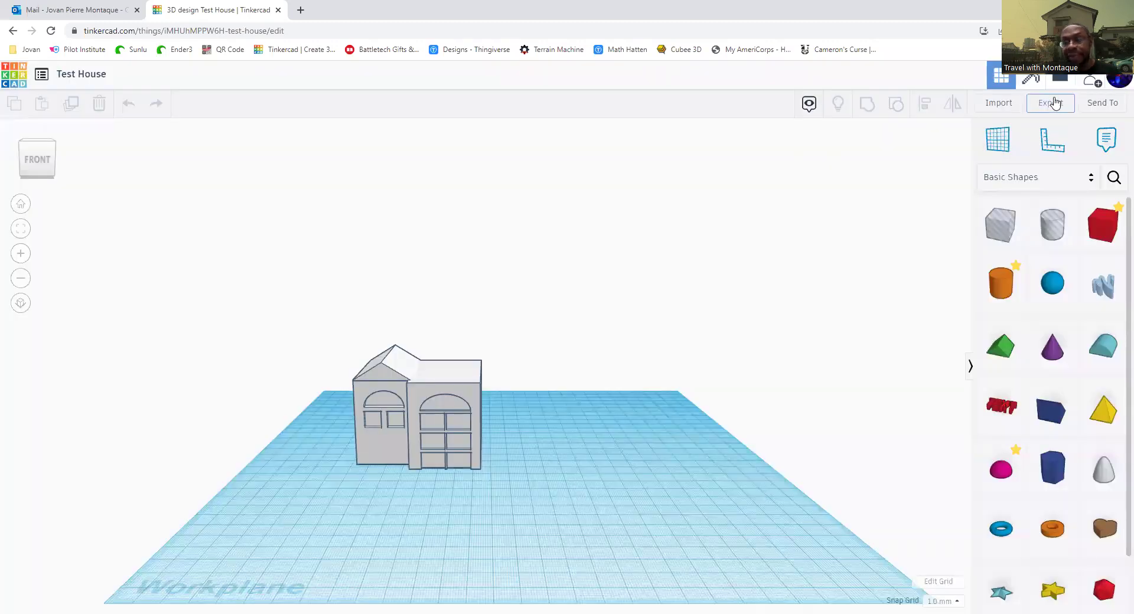
pyautogui.click(1050, 103)
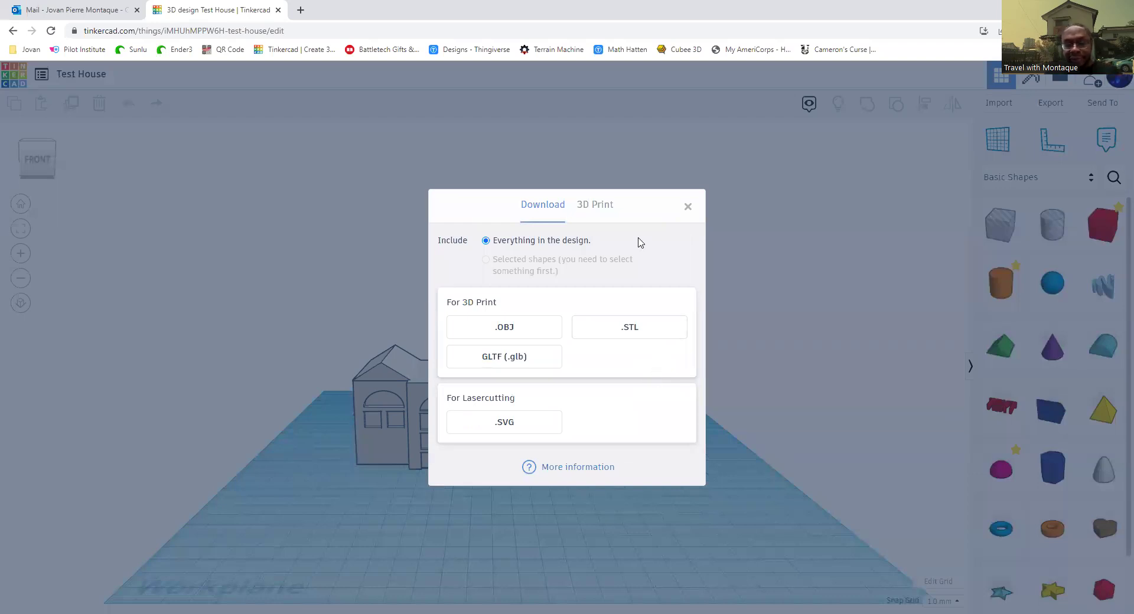
pyautogui.click(593, 204)
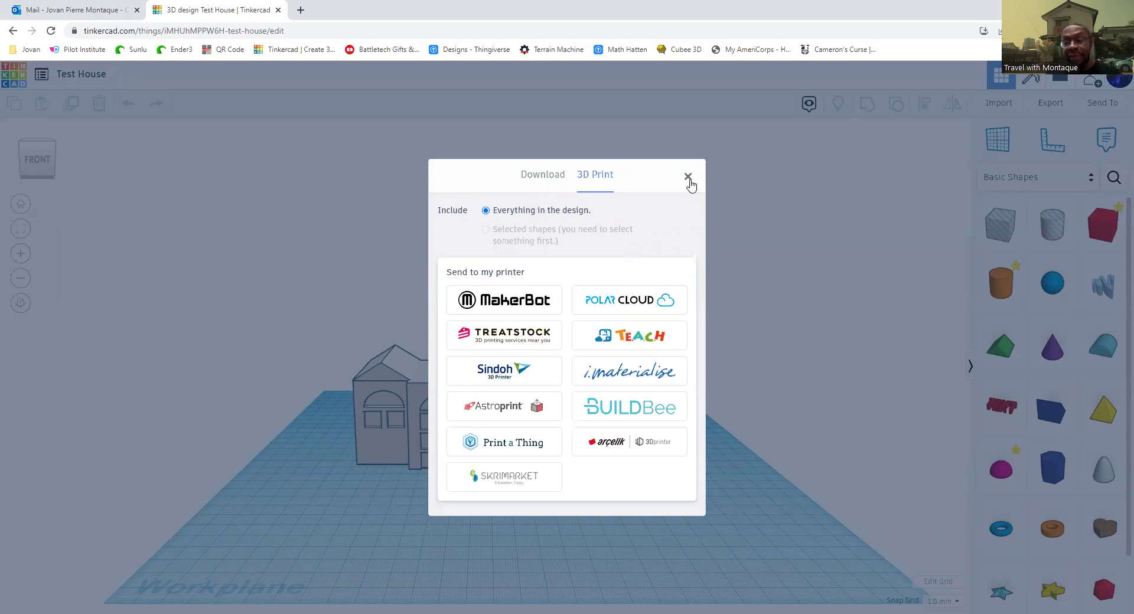
pyautogui.click(689, 177)
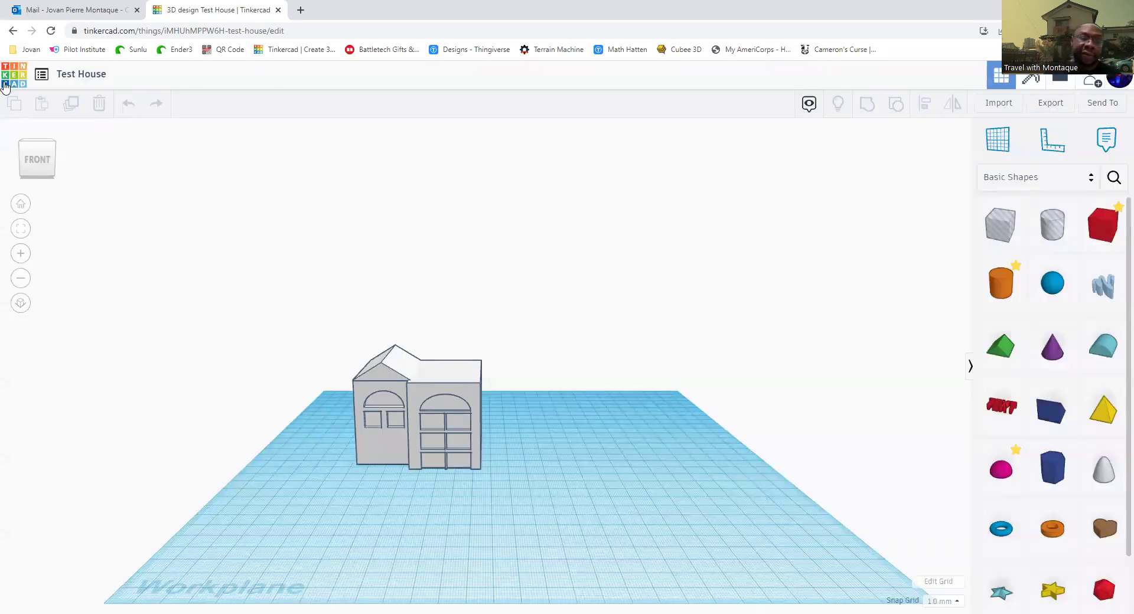
# Leave the design name as Test House and return to the designs dashboard.
pyautogui.click(68, 76)
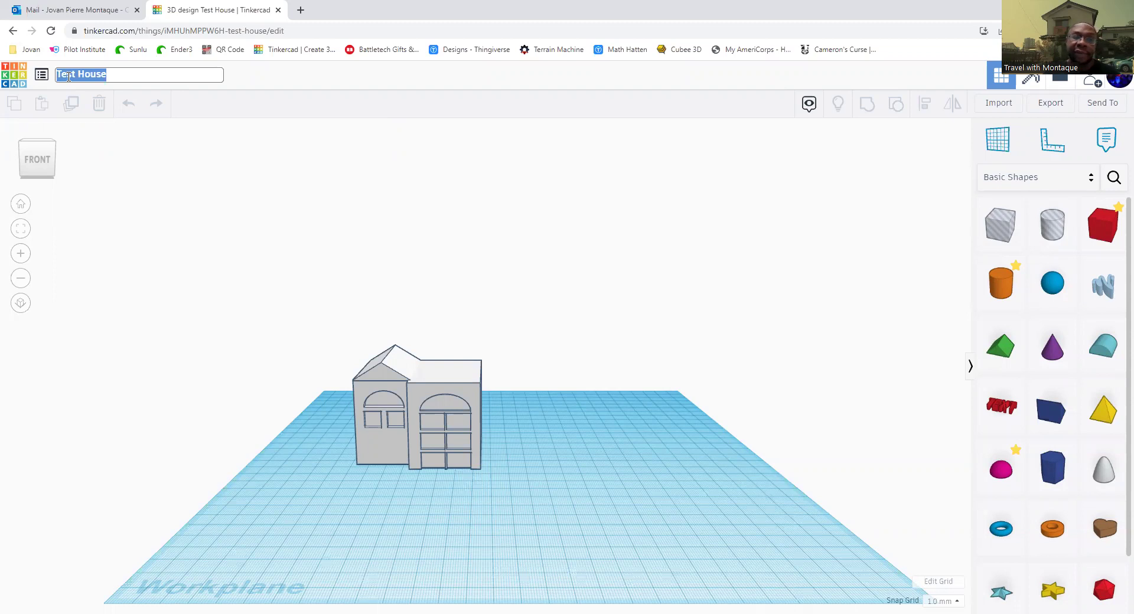
pyautogui.click(149, 241)
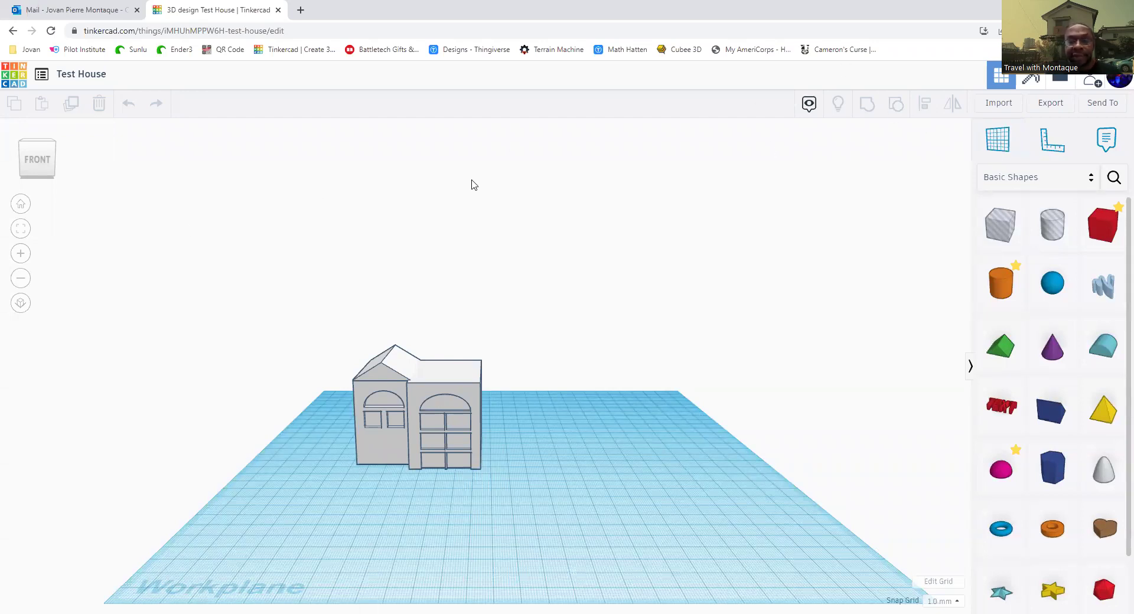
pyautogui.click(14, 80)
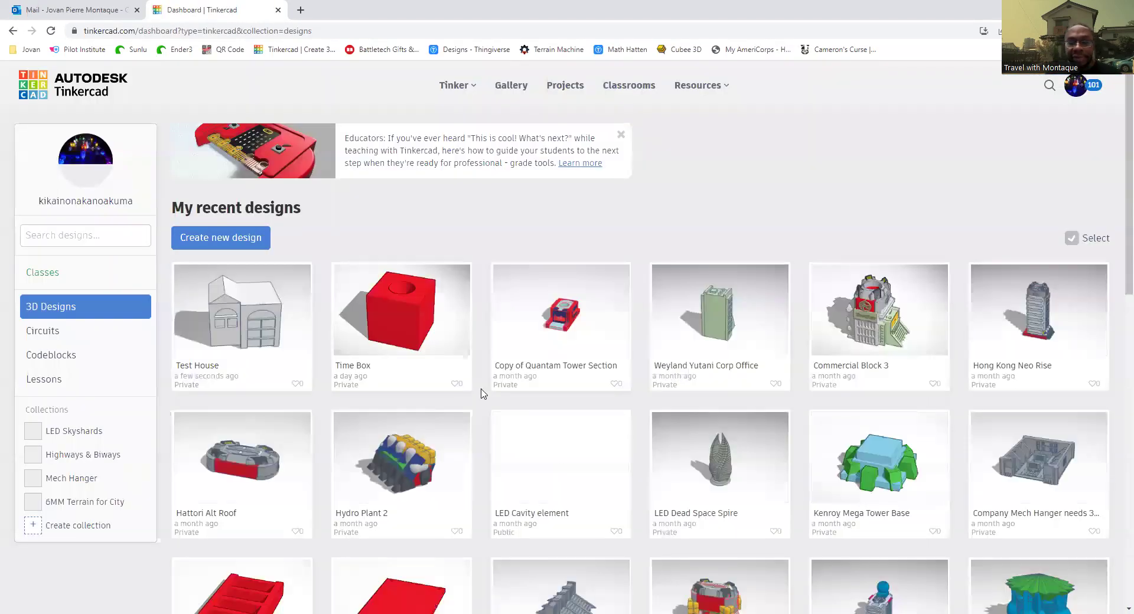
# Open the Time Box design from the recent designs list with Tinker this.
pyautogui.click(429, 304)
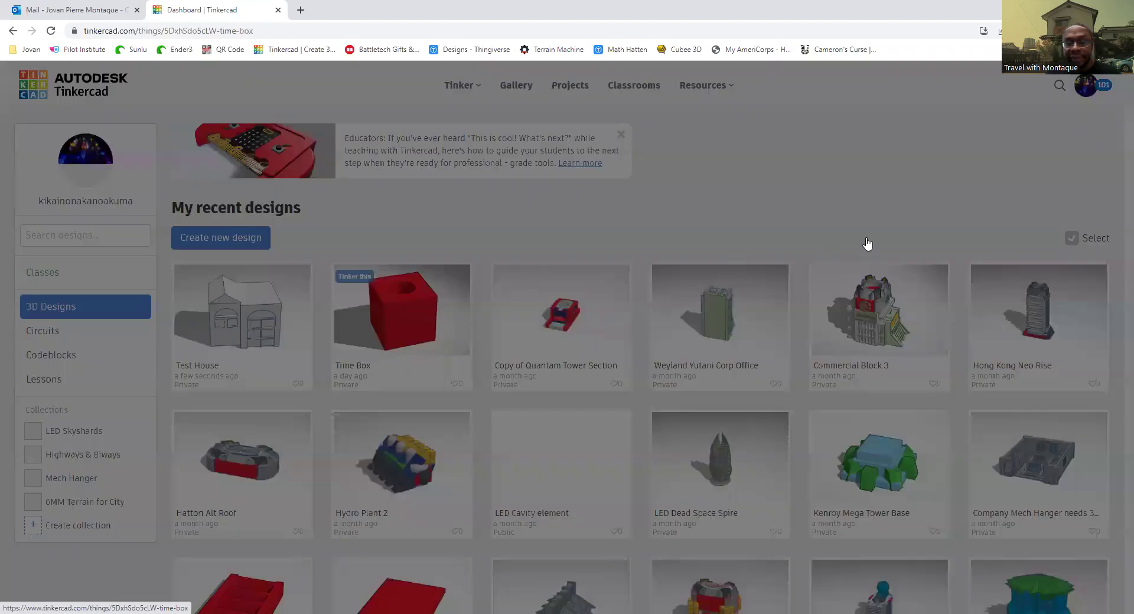
pyautogui.click(749, 232)
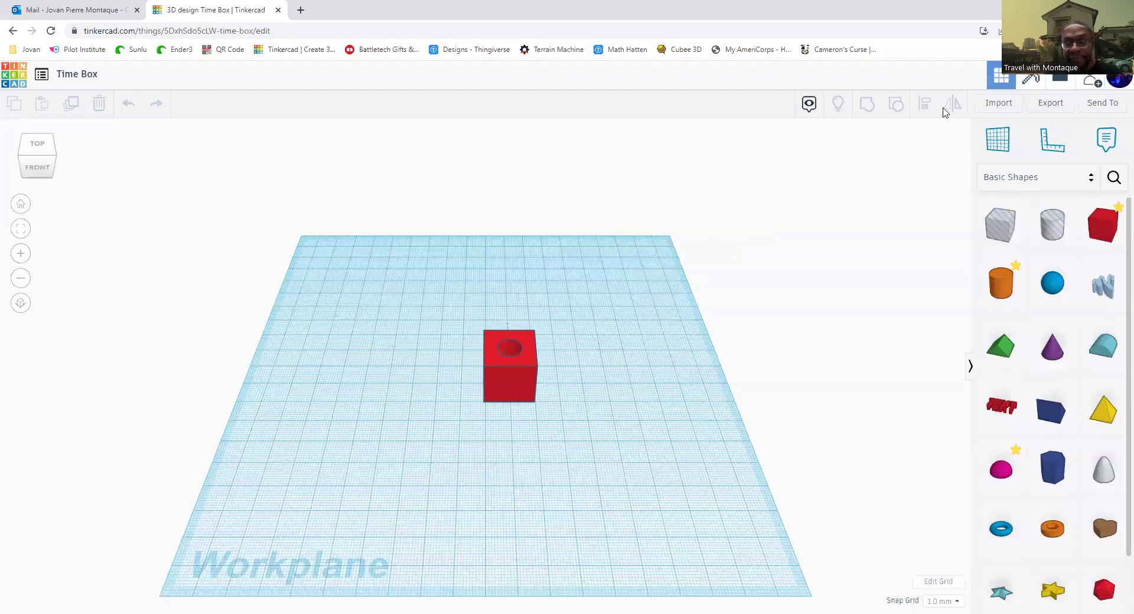
# Export Time Box as .STL and open the downloaded Time Box (1).stl file.
pyautogui.click(1056, 109)
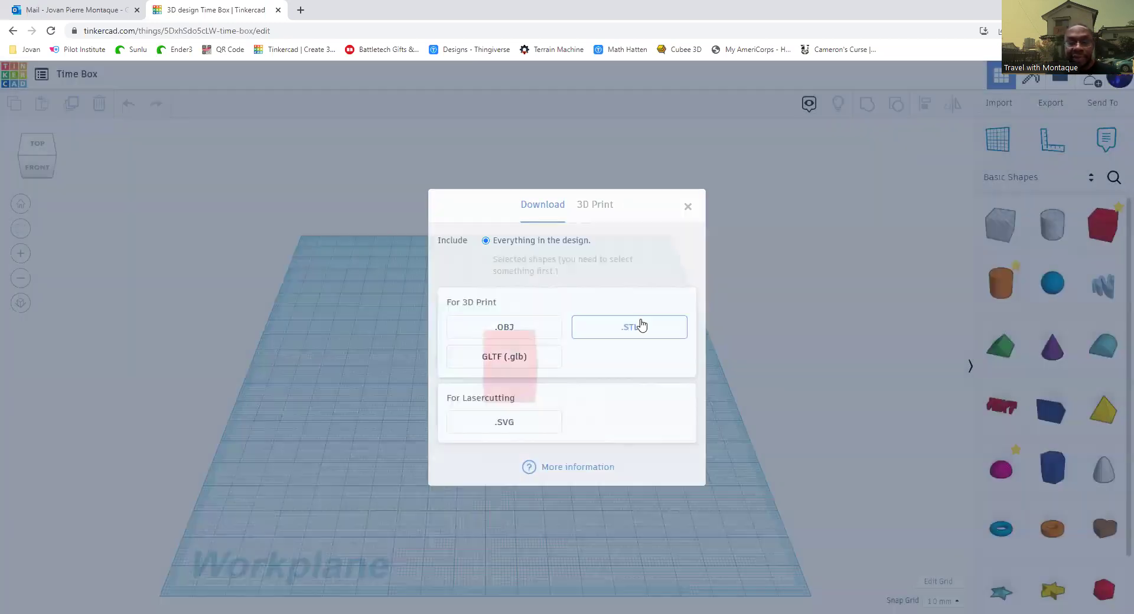
pyautogui.click(641, 322)
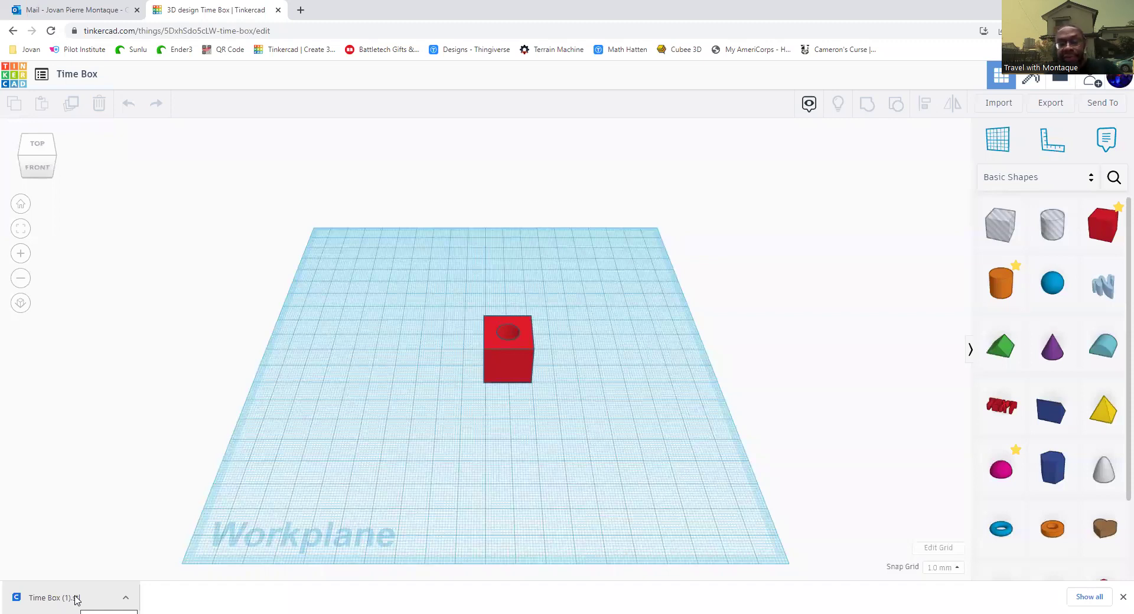
pyautogui.click(75, 599)
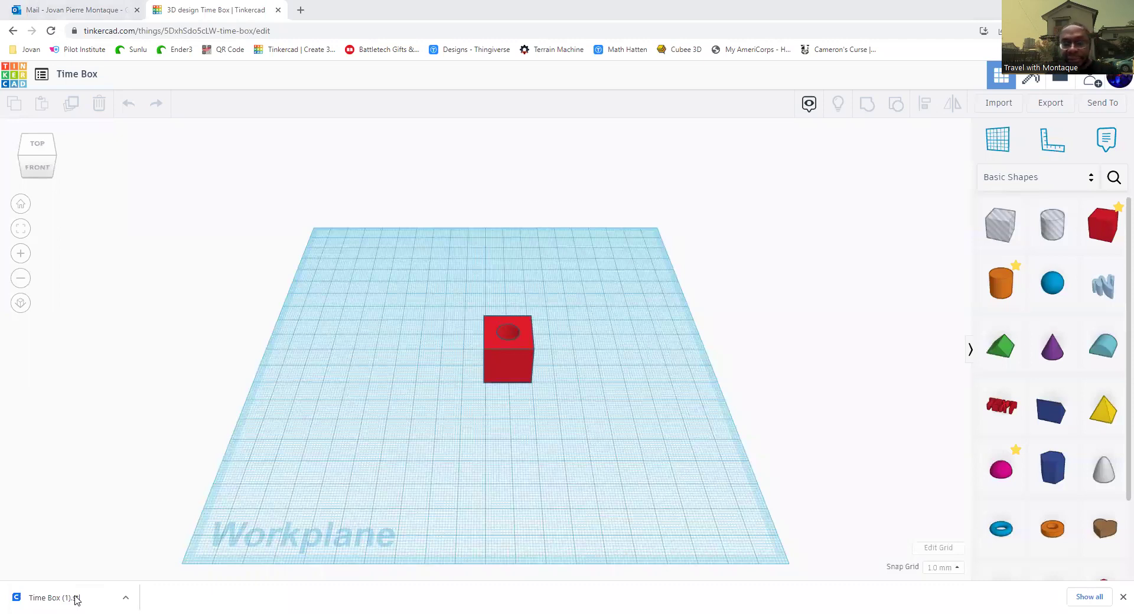
# Open Time Box (1).stl in Ultimaker Cura on the MakerBotReplicator build plate as a 20 mm cube.
pyautogui.click(74, 598)
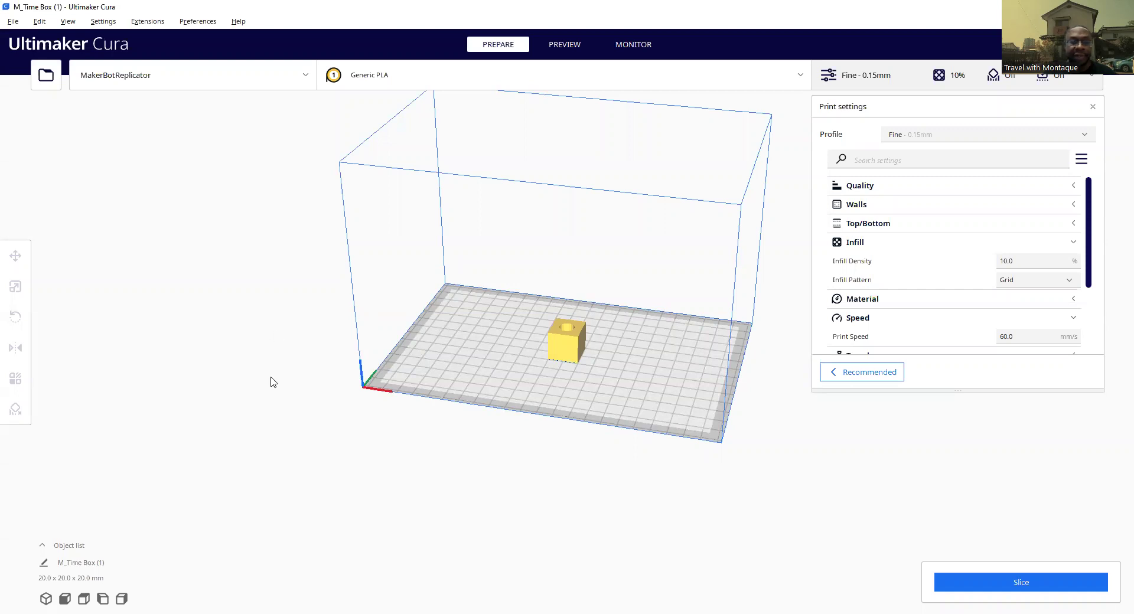
pyautogui.moveTo(271, 382); pyautogui.dragTo(18, 471, button='right')
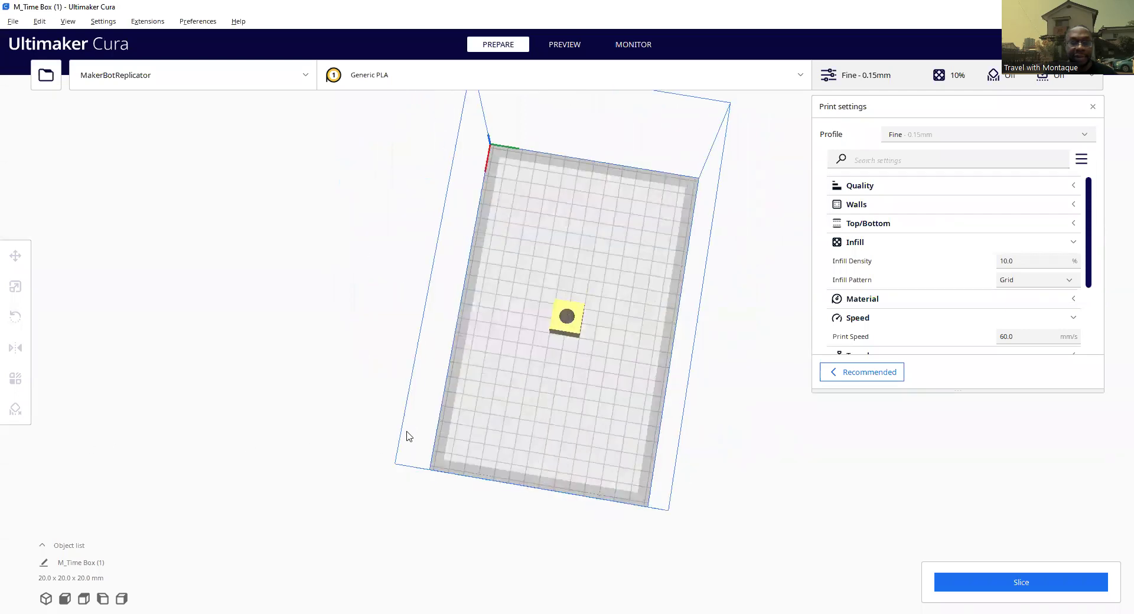
pyautogui.moveTo(406, 436); pyautogui.dragTo(366, 416, button='right')
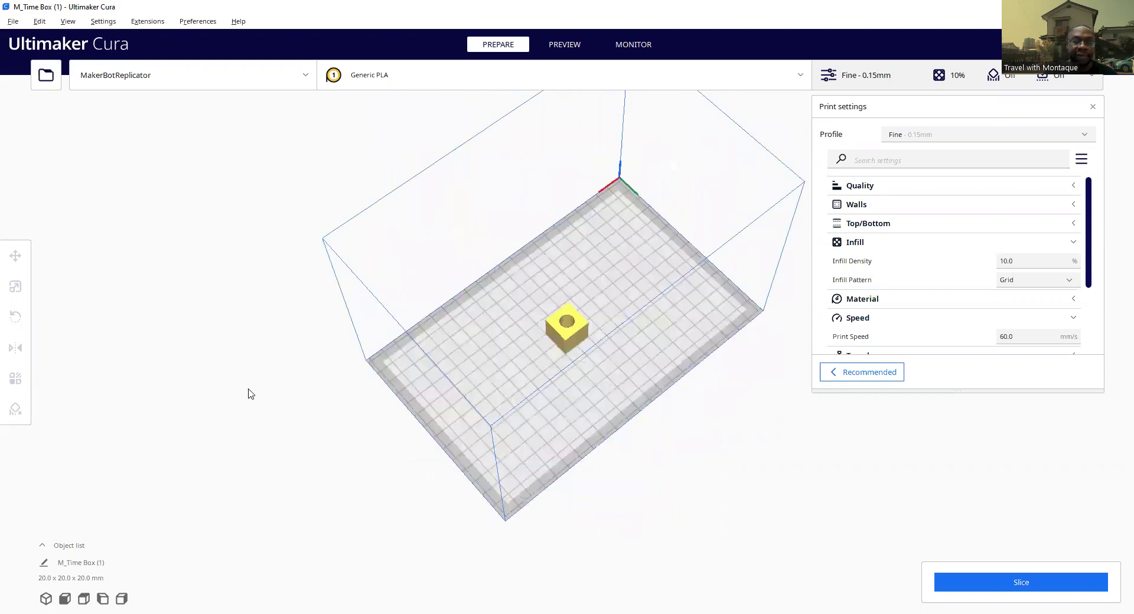
pyautogui.moveTo(247, 393); pyautogui.dragTo(202, 382, button='right')
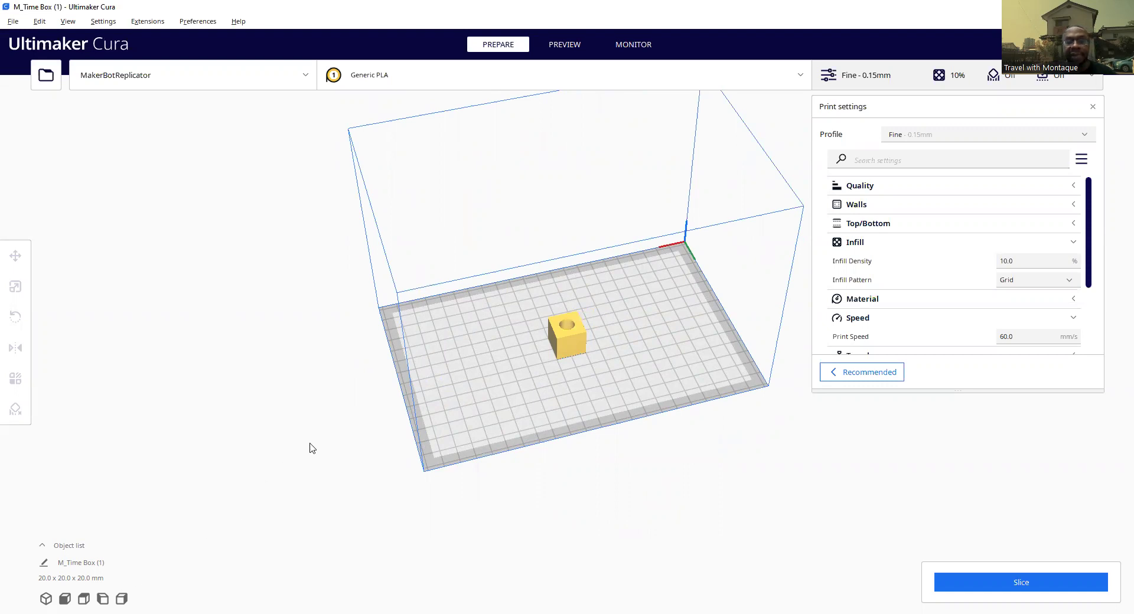
pyautogui.moveTo(383, 416); pyautogui.dragTo(333, 443, button='right')
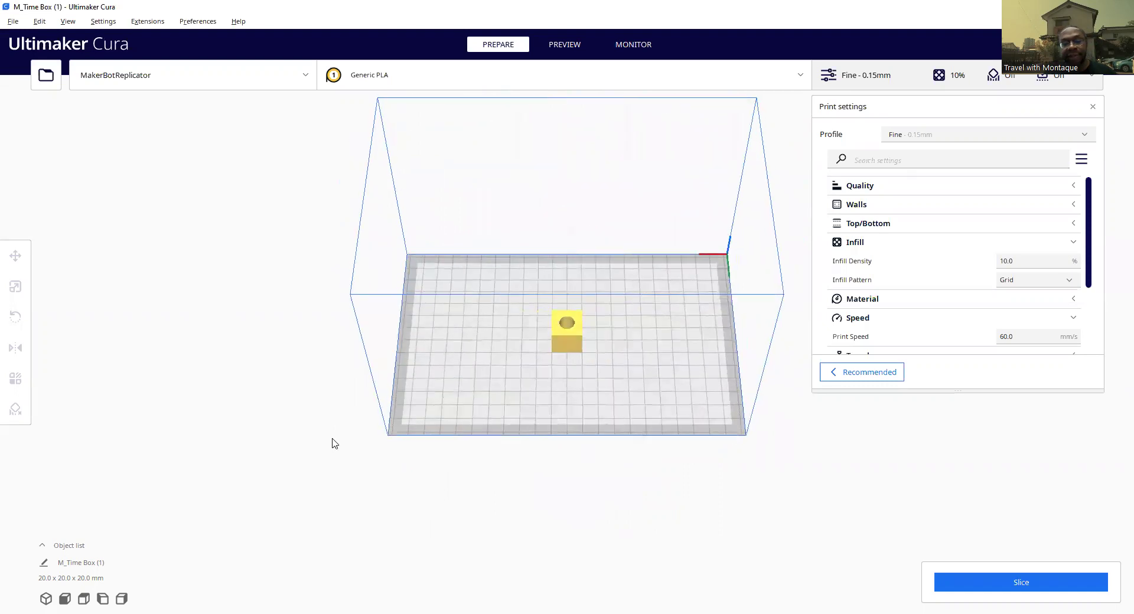
# Scale the Time Box non-uniformly to 200% on X, making it 40 × 20 × 20 mm.
pyautogui.click(575, 342)
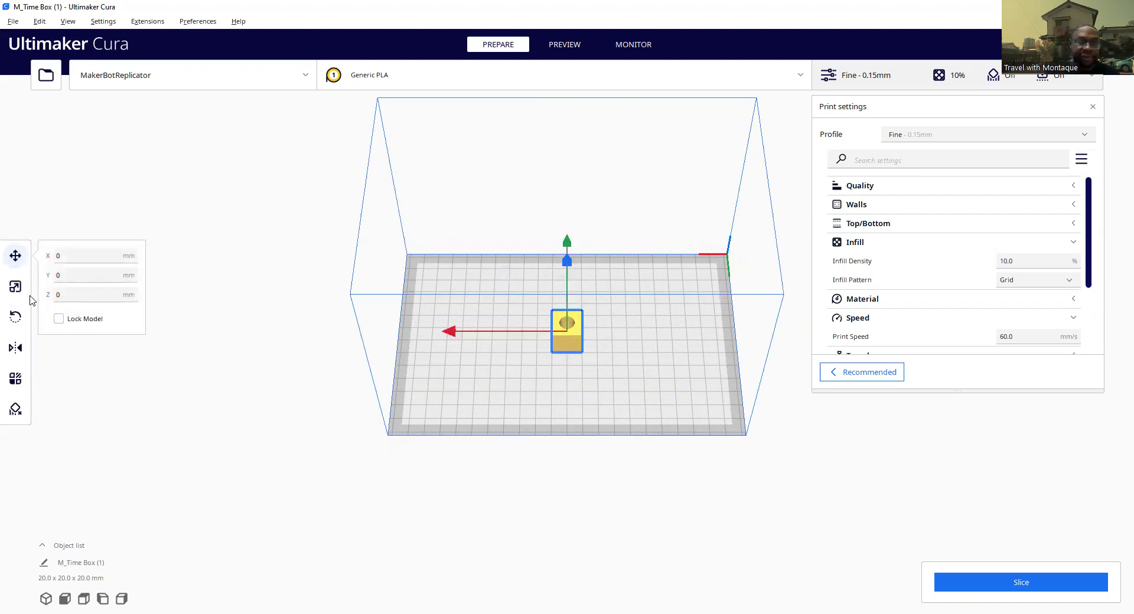
pyautogui.click(15, 286)
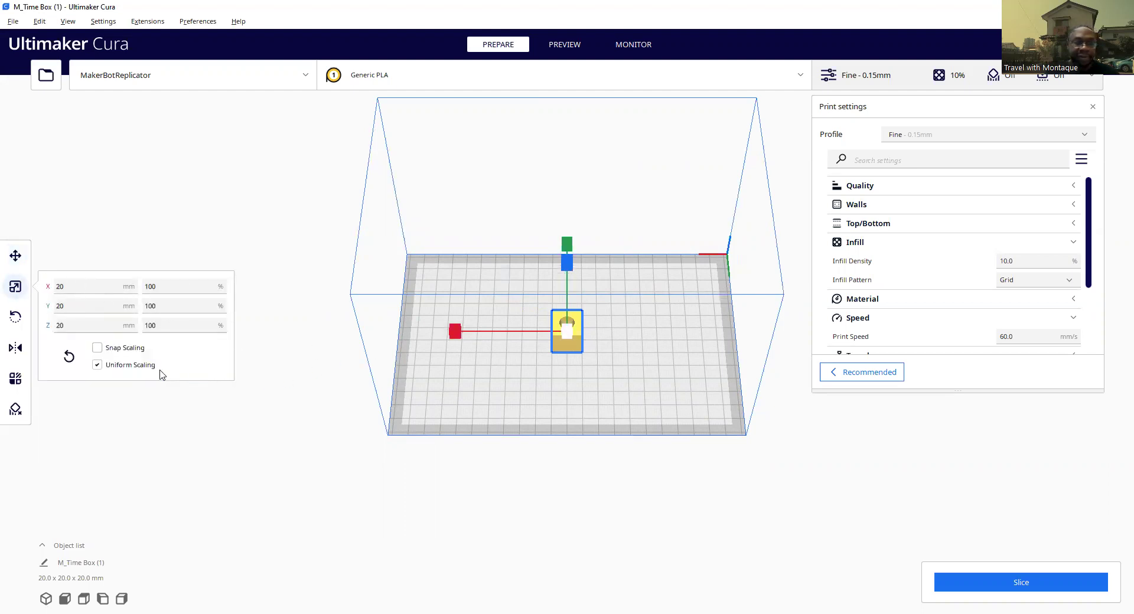
pyautogui.click(135, 367)
pyautogui.moveTo(457, 332); pyautogui.dragTo(1, 307)
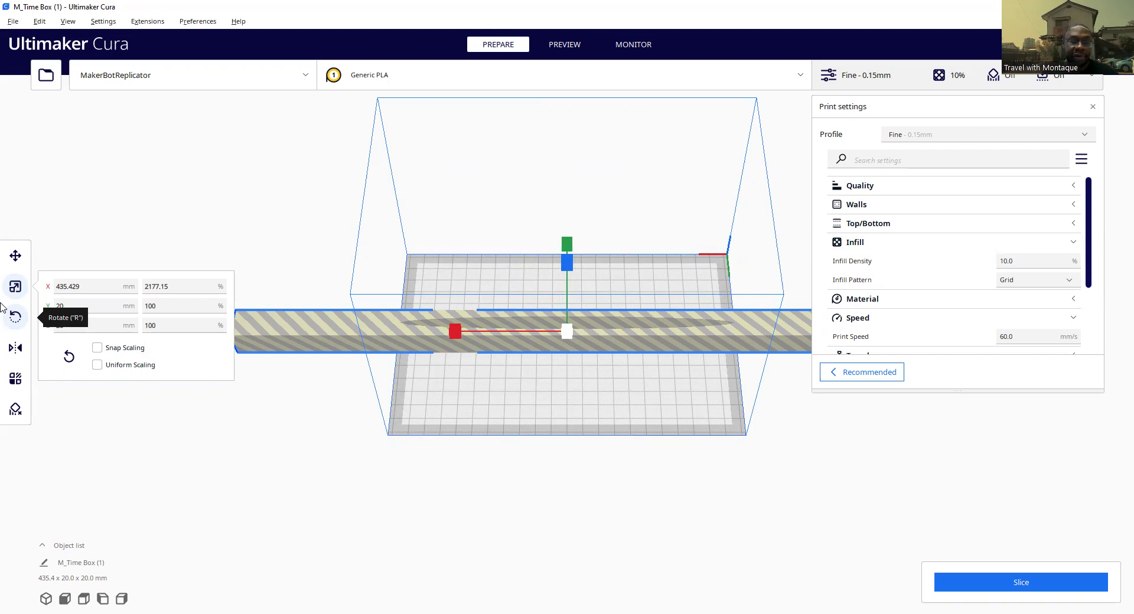
pyautogui.doubleClick(159, 288)
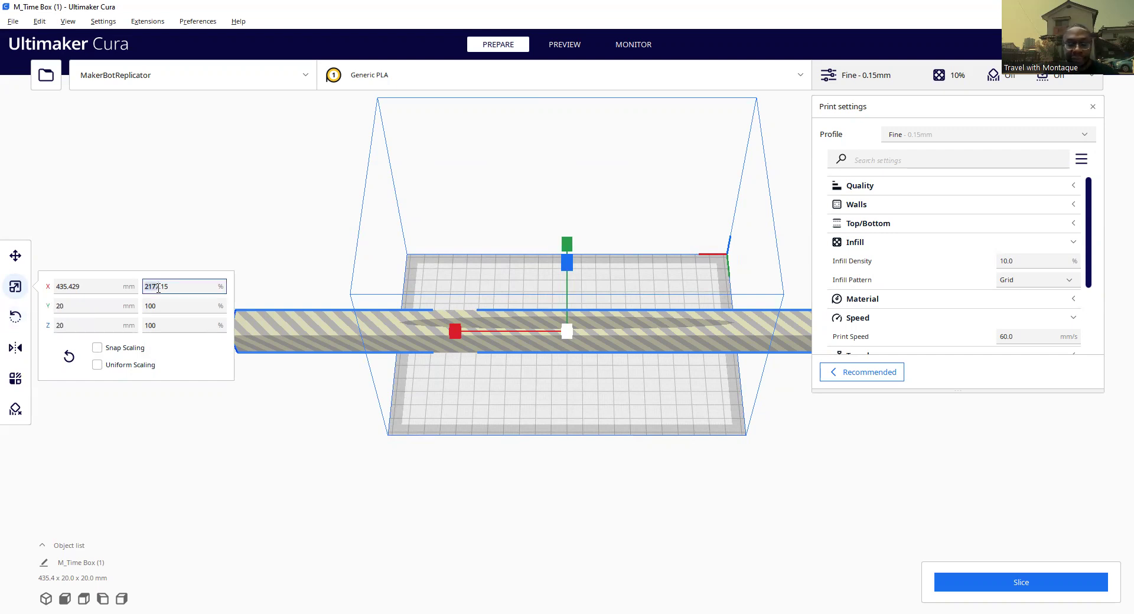
pyautogui.write('200')
pyautogui.press('Return')
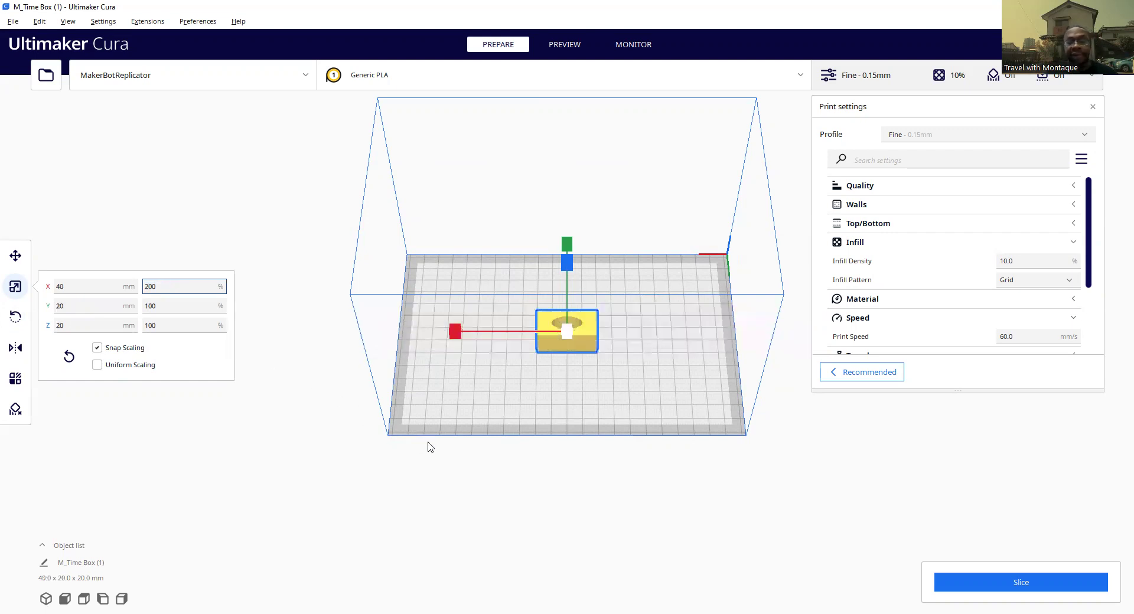